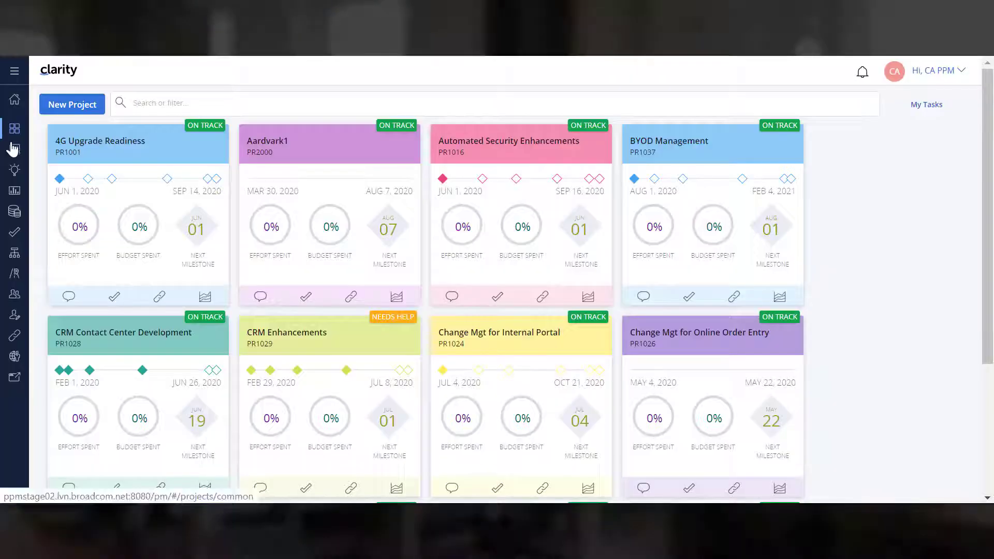
Step: Go to the Projects list grid showing all 51 projects
{"action": "left_click", "coordinate": [14, 150]}
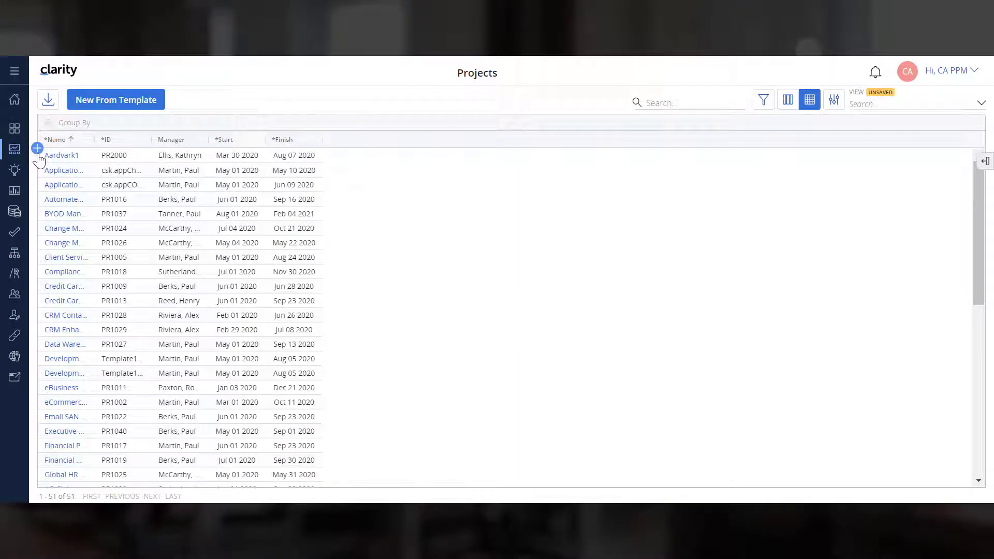
Step: Add an OnlineBanking project row in the grid, saved as PR2001
{"action": "left_click", "coordinate": [38, 150]}
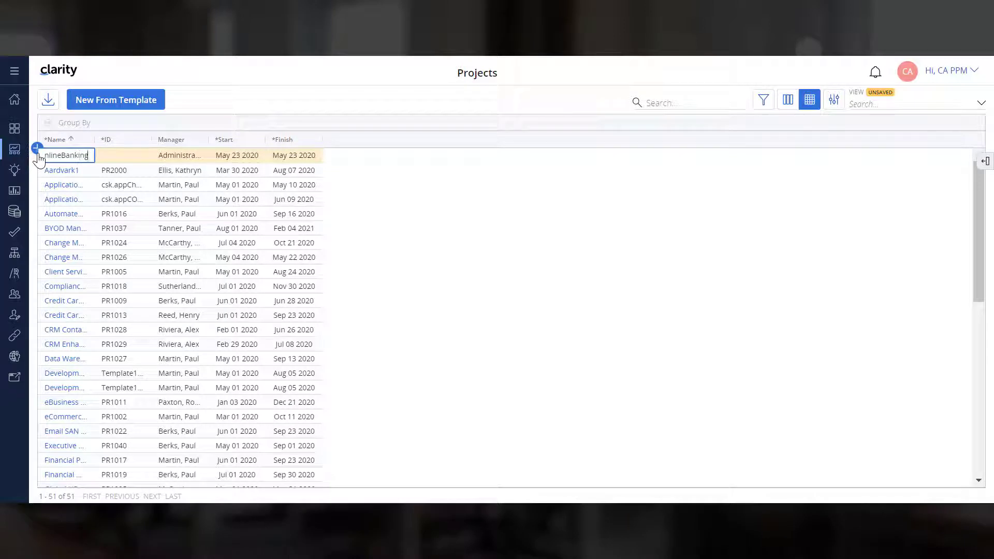
{"action": "key", "text": "Return"}
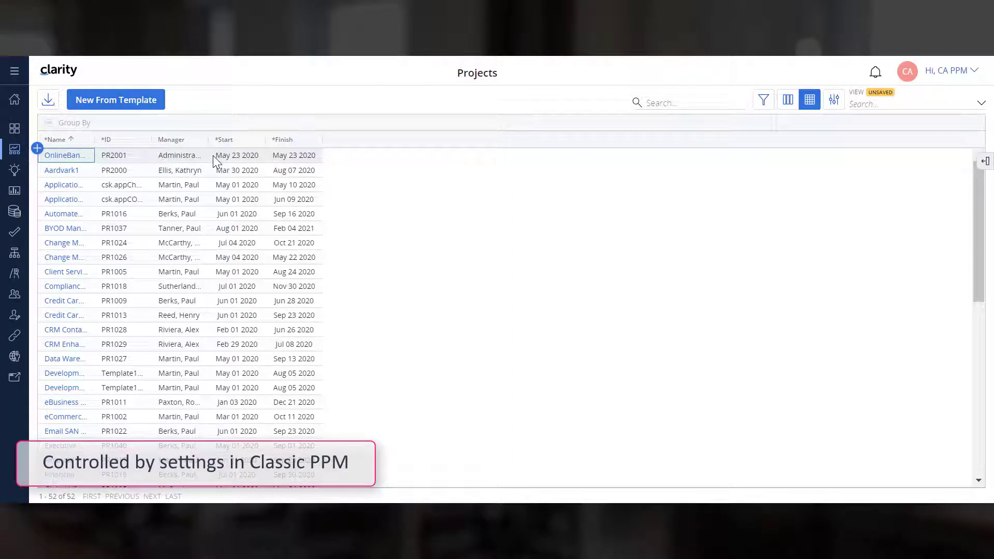
{"action": "left_click", "coordinate": [188, 155]}
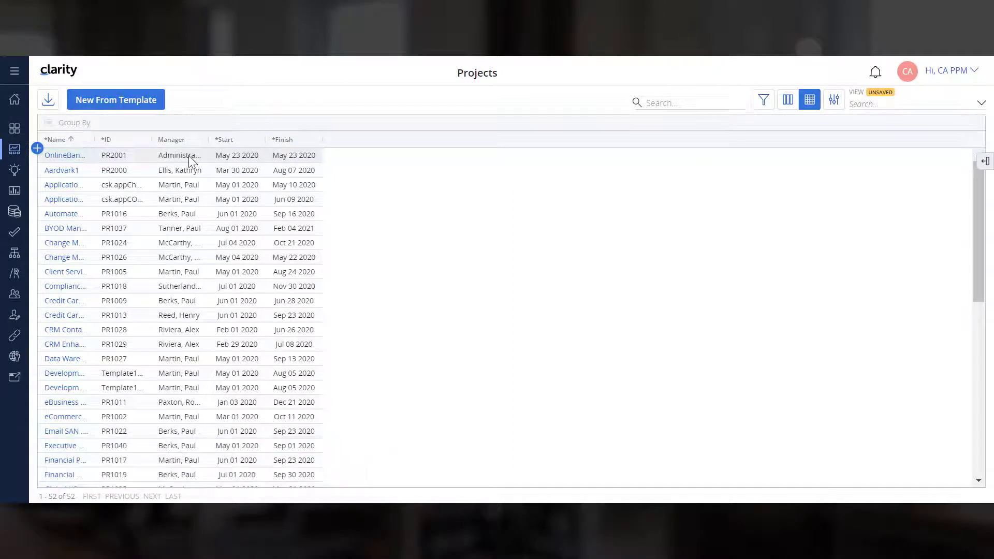
Step: Add the ALIGNMENT and APPROVED BY fields to the project Details panel layout
{"action": "left_click", "coordinate": [982, 205]}
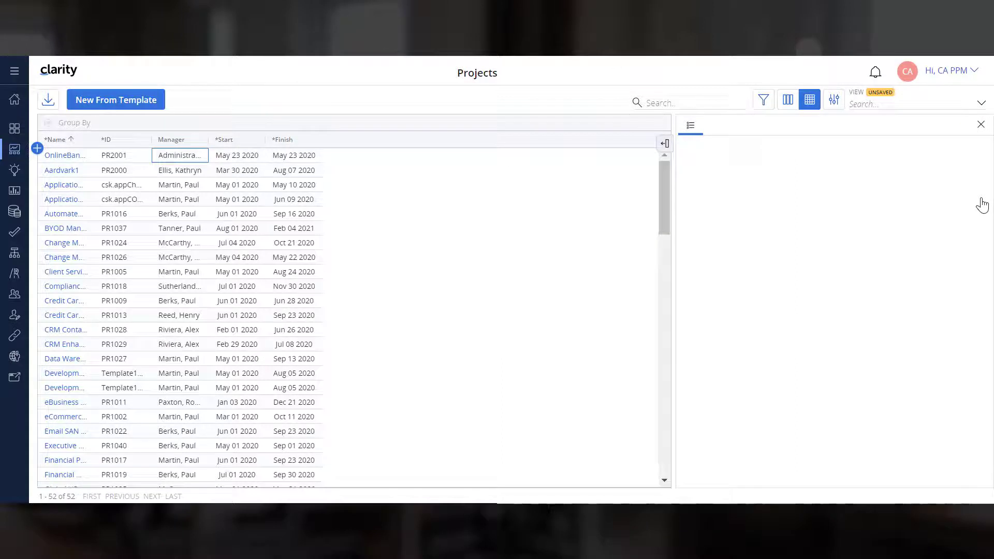
{"action": "left_click", "coordinate": [966, 148]}
{"action": "type", "text": "ali"}
{"action": "left_click_drag", "start_coordinate": [595, 179], "coordinate": [864, 243]}
{"action": "left_click", "coordinate": [561, 148]}
{"action": "key", "text": "BackSpace"}
{"action": "key", "text": "BackSpace"}
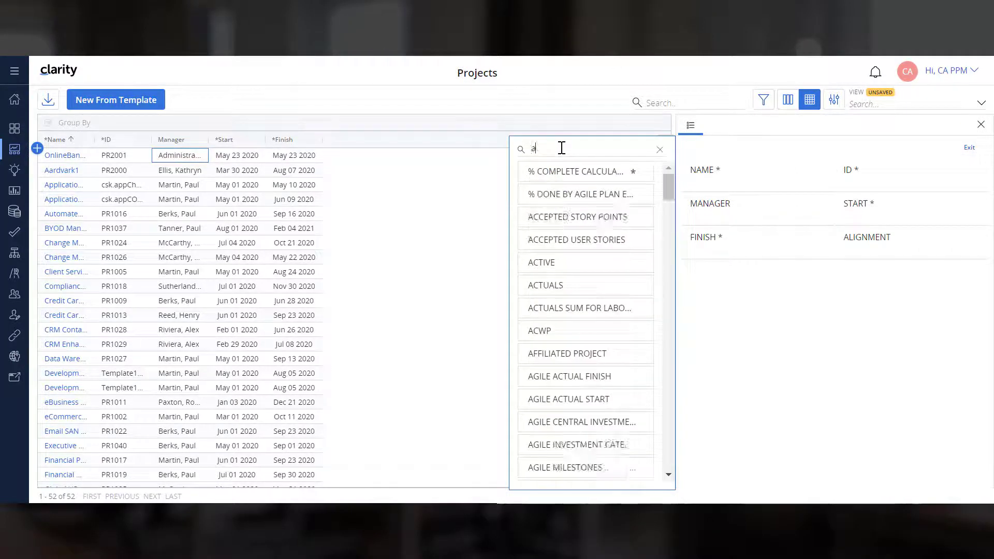
{"action": "type", "text": "pp"}
{"action": "left_click_drag", "start_coordinate": [554, 171], "coordinate": [735, 277]}
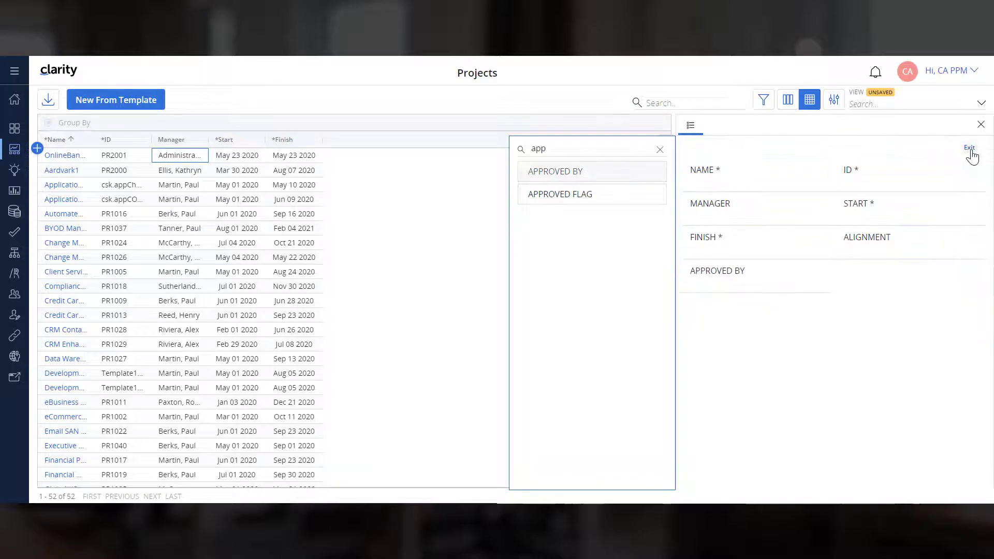
Step: Finish the layout edit, close the Details panel, and open OnlineBankingServices
{"action": "left_click", "coordinate": [970, 150]}
{"action": "left_click", "coordinate": [980, 124]}
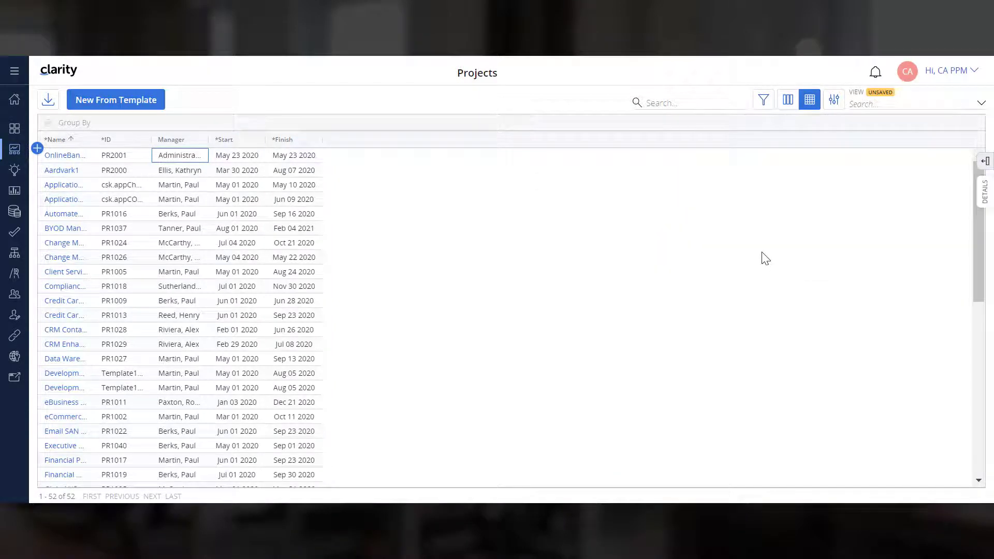
{"action": "left_click", "coordinate": [78, 159]}
Step: Check the empty Staff and Tasks tabs, then start a new project from a template
{"action": "left_click", "coordinate": [694, 99]}
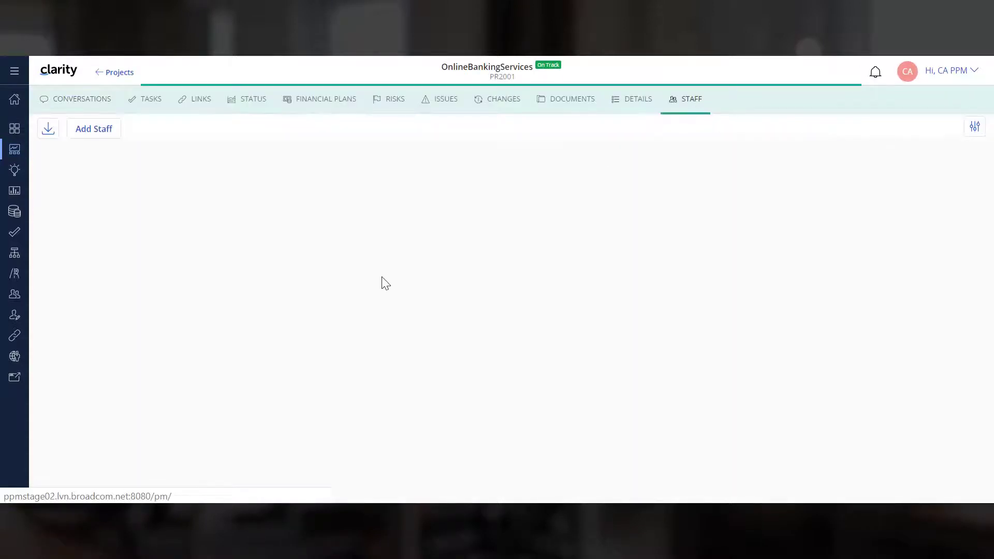
{"action": "left_click", "coordinate": [153, 100]}
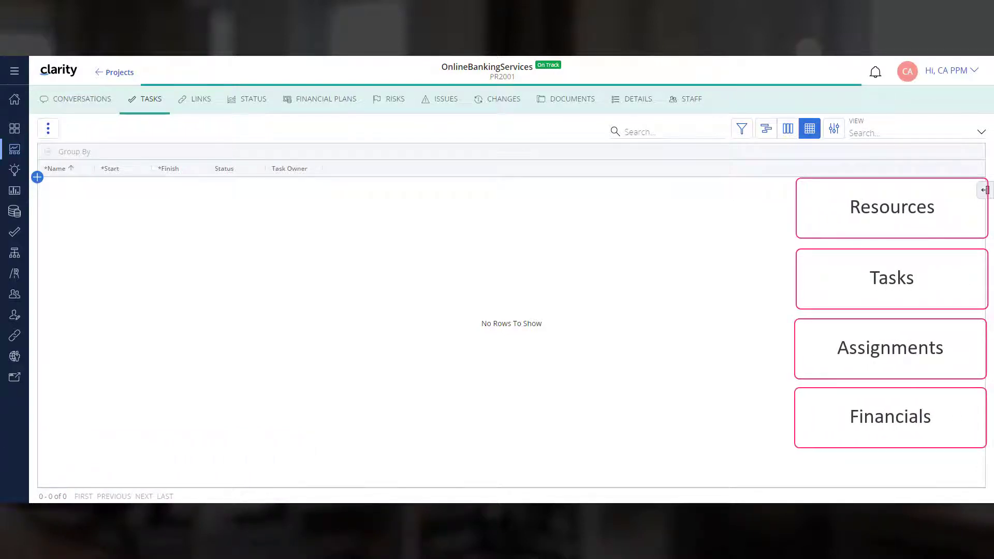
{"action": "left_click", "coordinate": [15, 153]}
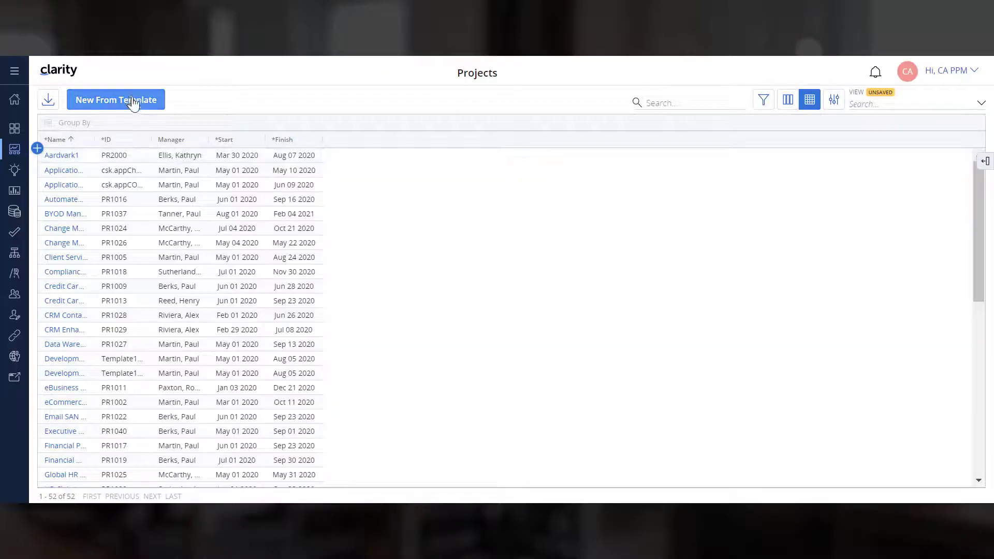
{"action": "left_click", "coordinate": [133, 103]}
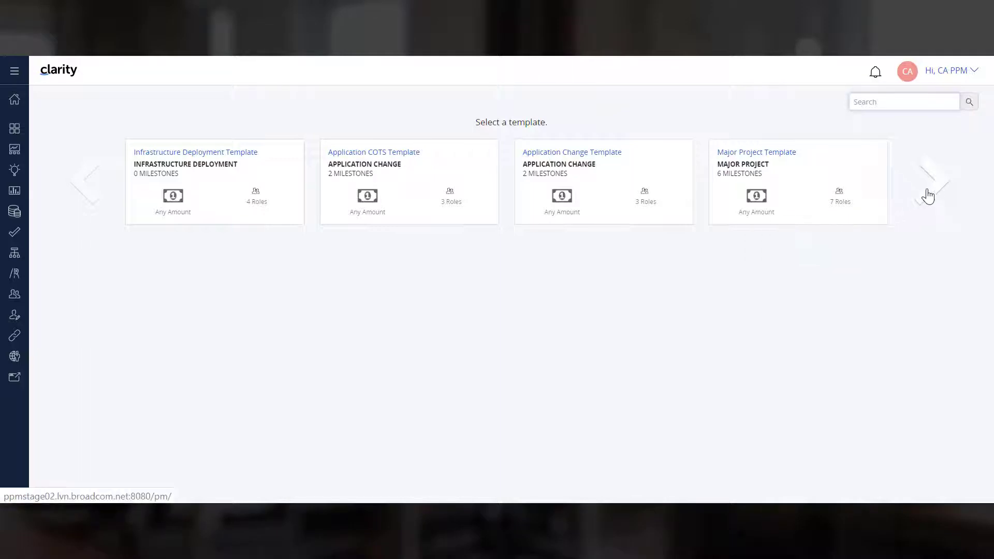
Step: Create 'Chatbot in Learning Portal' (PR2002) from the Major Project Template
{"action": "left_click", "coordinate": [929, 195]}
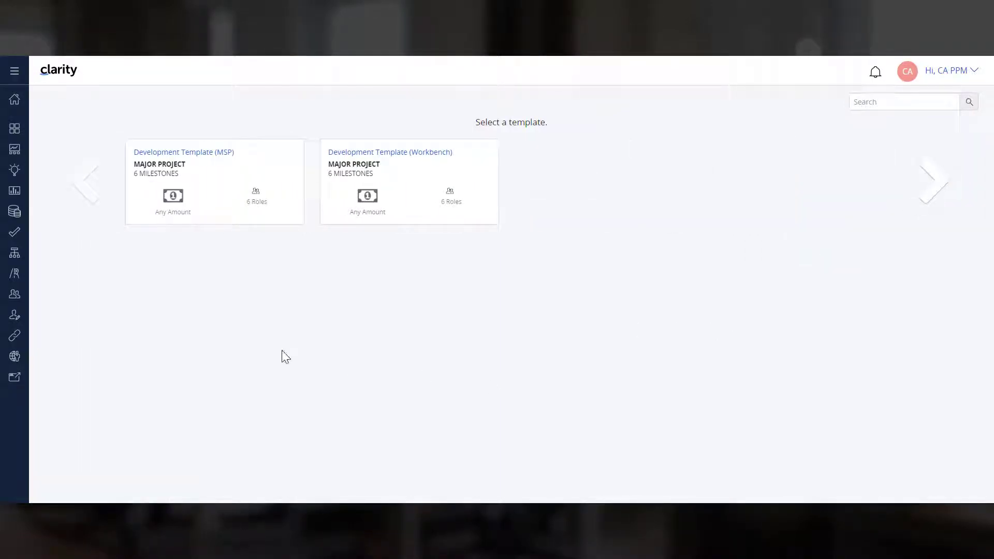
{"action": "left_click", "coordinate": [88, 202]}
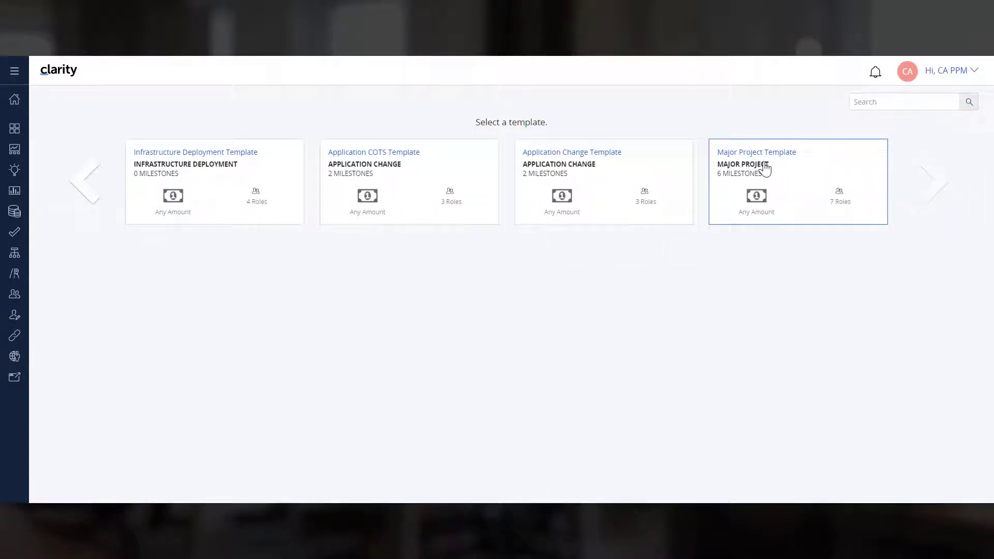
{"action": "left_click", "coordinate": [764, 168]}
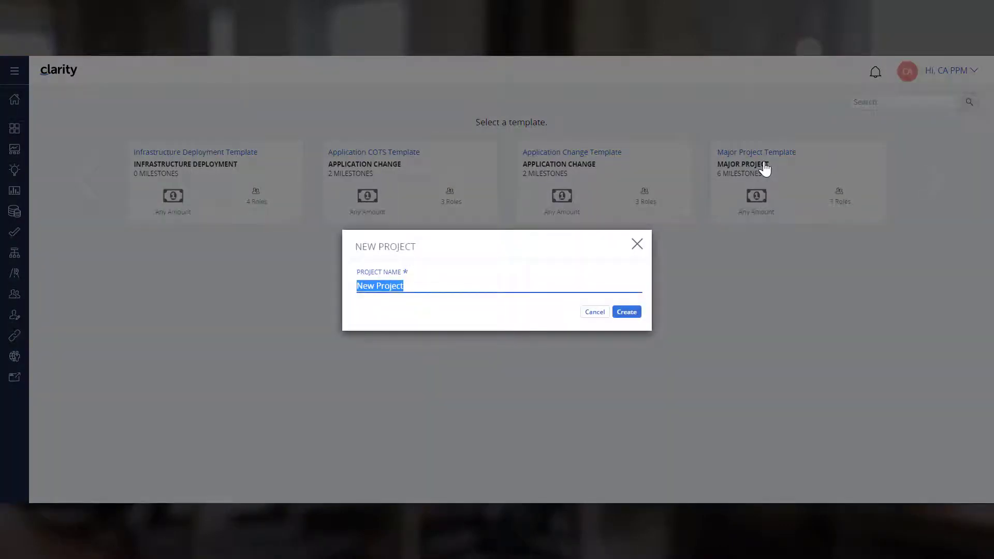
{"action": "type", "text": "Chatbot in Learnin"}
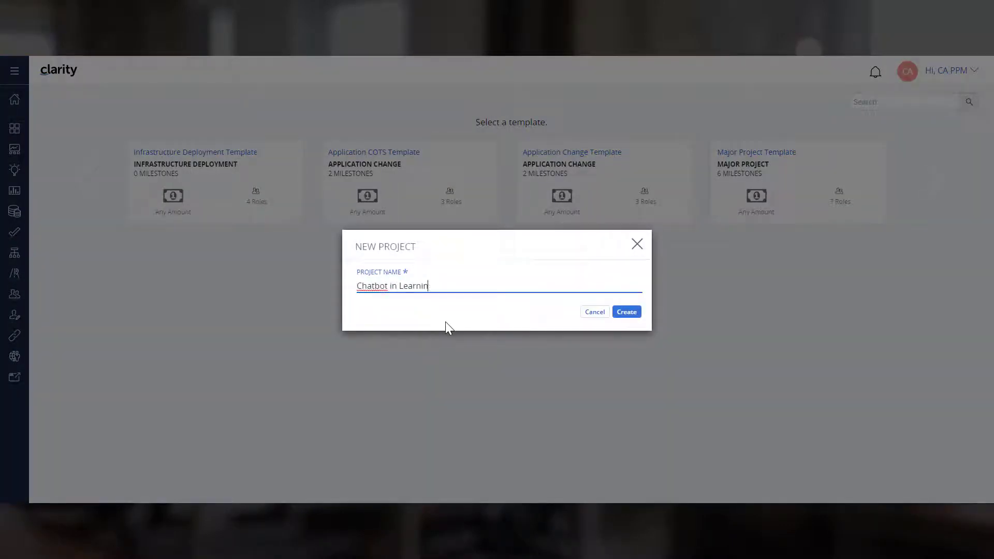
{"action": "type", "text": "g Portal"}
{"action": "left_click", "coordinate": [626, 311]}
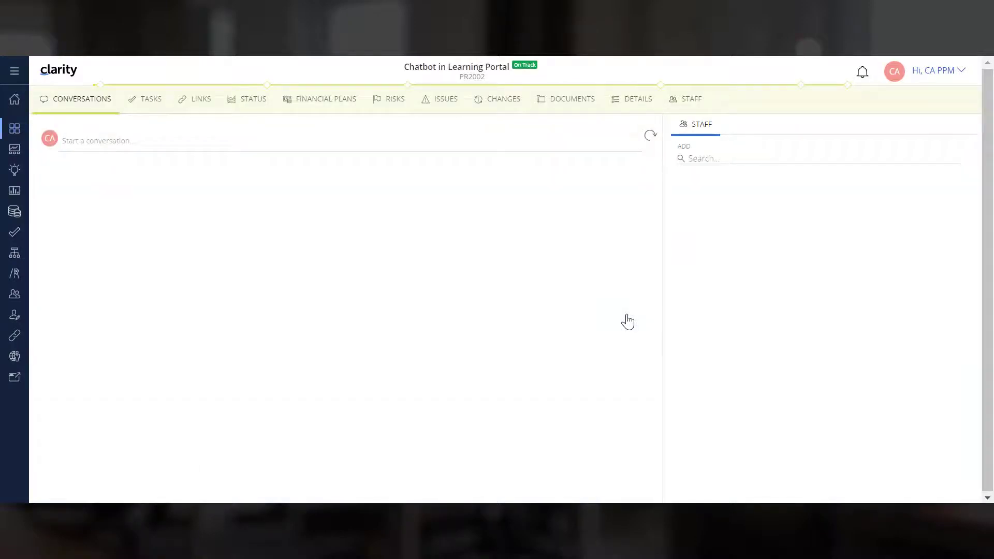
Step: Review the template's staff roles and tasks for Chatbot in Learning Portal, then go to Ideas
{"action": "left_click", "coordinate": [692, 106]}
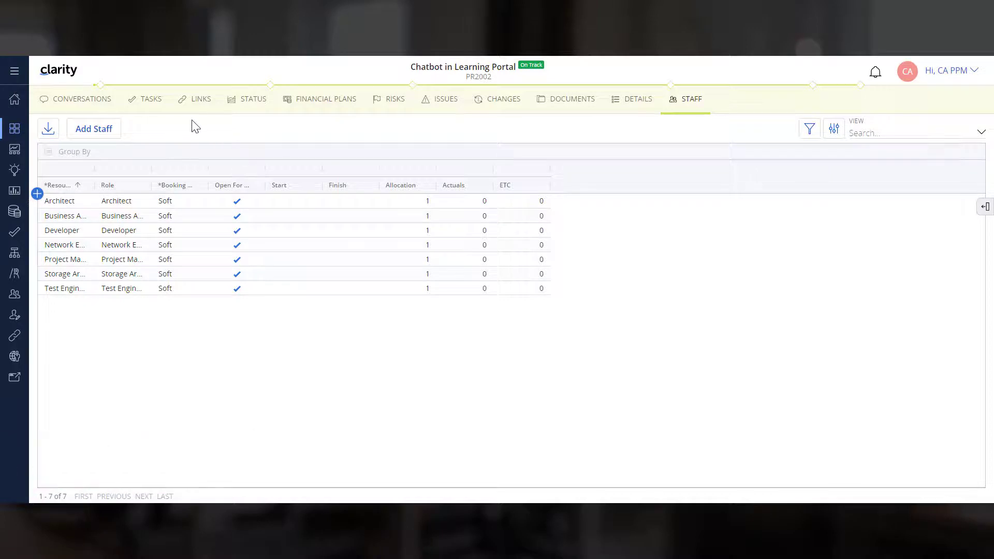
{"action": "left_click", "coordinate": [151, 100]}
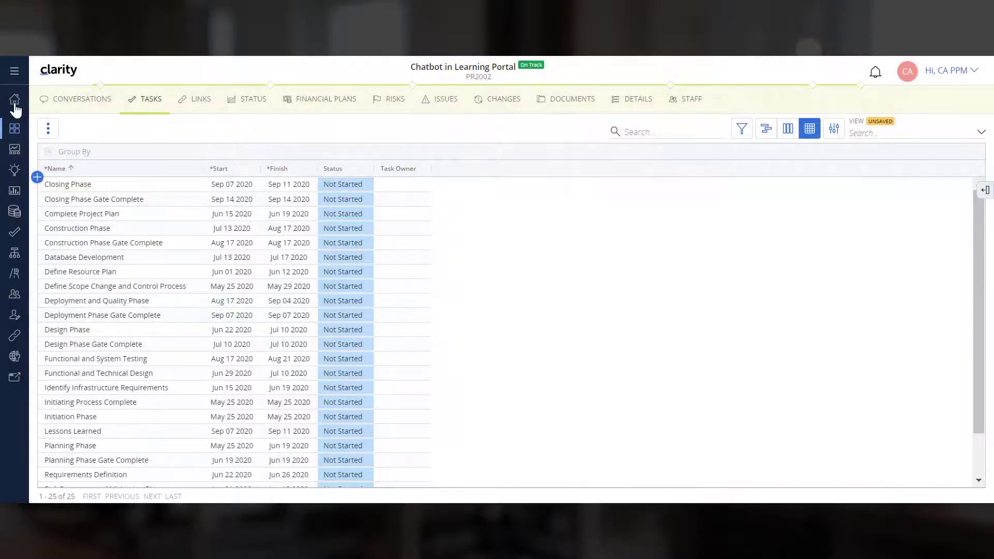
{"action": "left_click", "coordinate": [15, 101]}
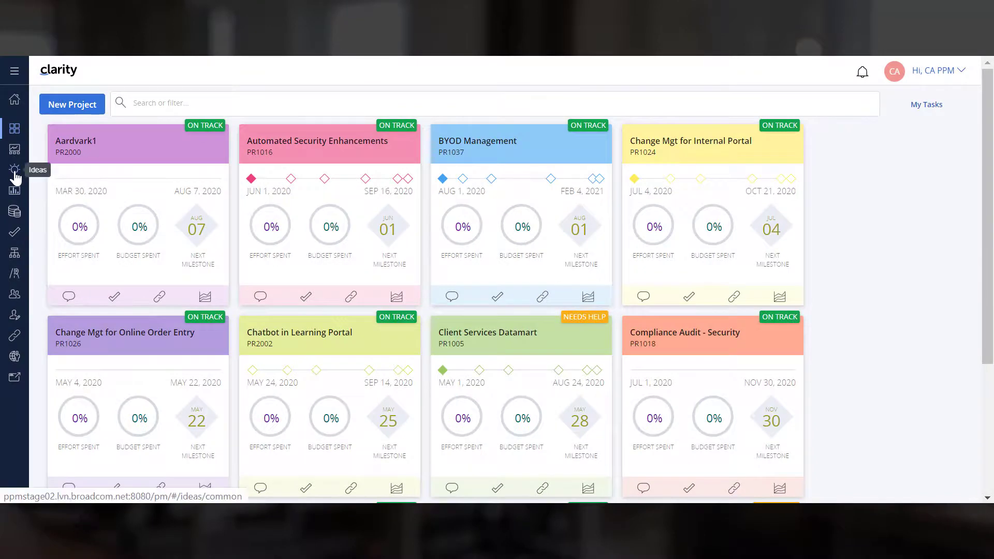
{"action": "left_click", "coordinate": [15, 176]}
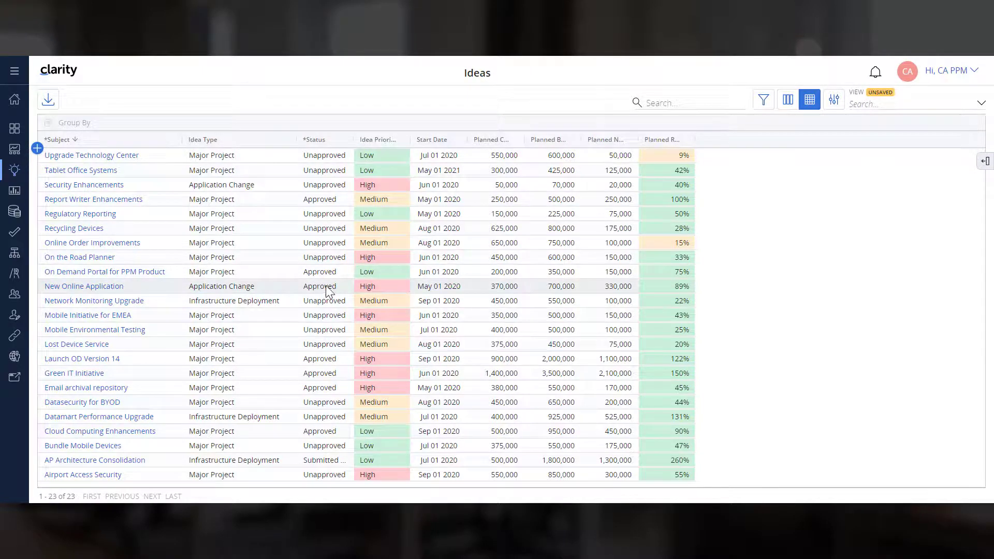
Step: Convert the New Online Application idea to a project using the Major Project Template
{"action": "right_click", "coordinate": [119, 293]}
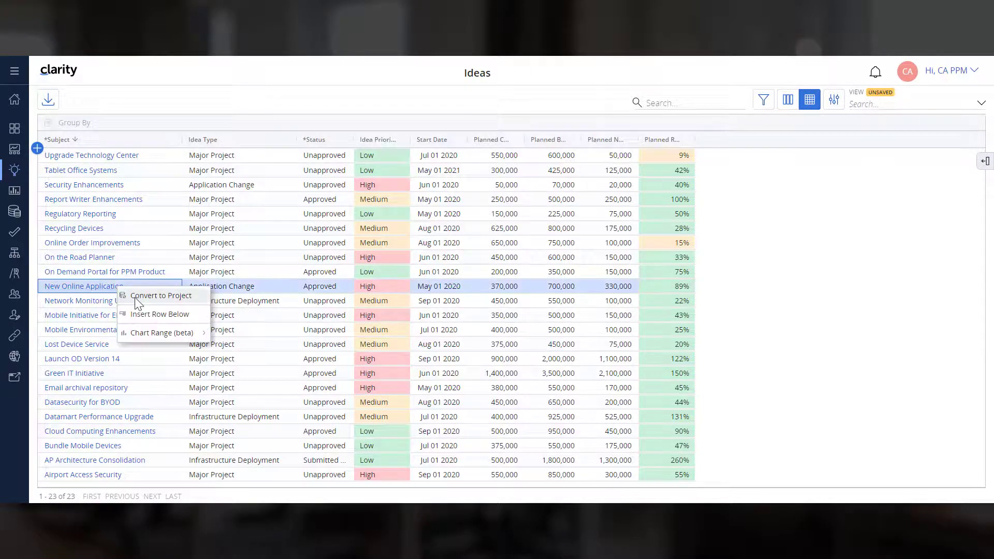
{"action": "left_click", "coordinate": [136, 299]}
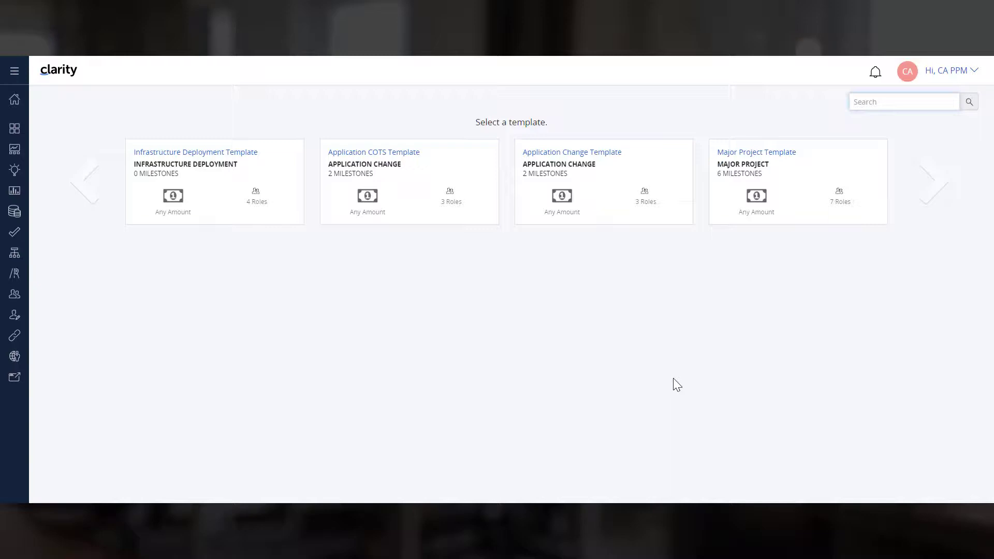
{"action": "left_click", "coordinate": [755, 155]}
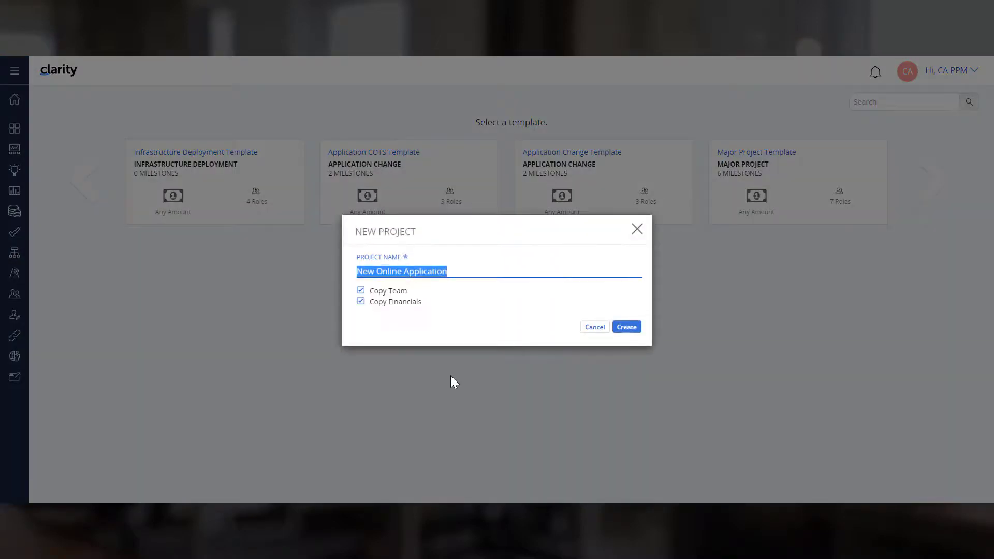
Step: Create project PR2003 with Copy Team and Copy Financials, then view its Financial Plans
{"action": "left_click", "coordinate": [439, 274]}
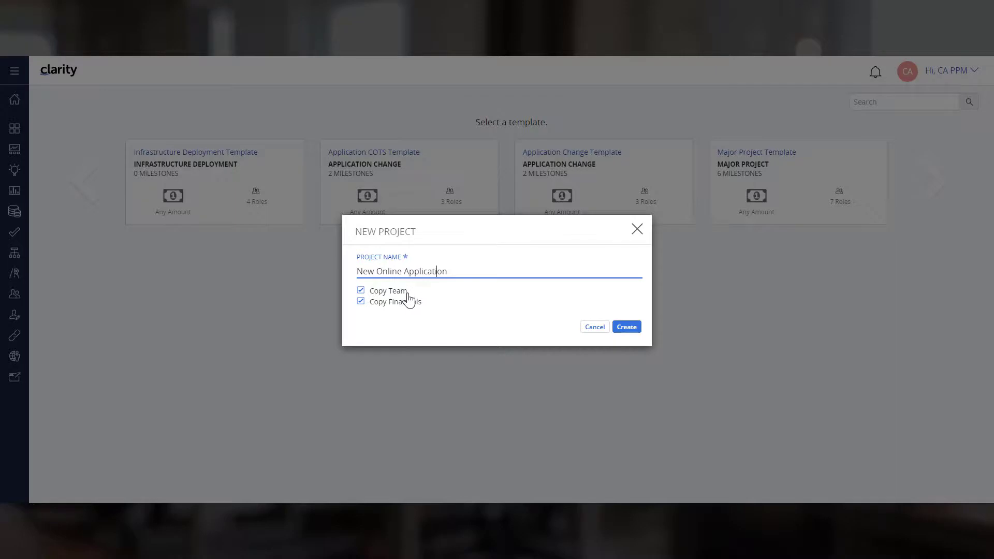
{"action": "left_click", "coordinate": [626, 327]}
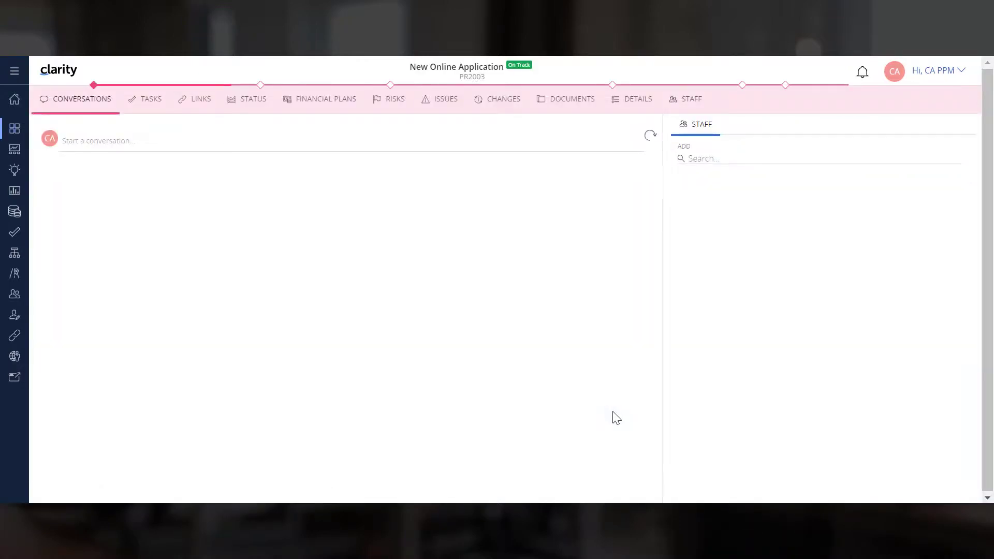
{"action": "left_click", "coordinate": [331, 105]}
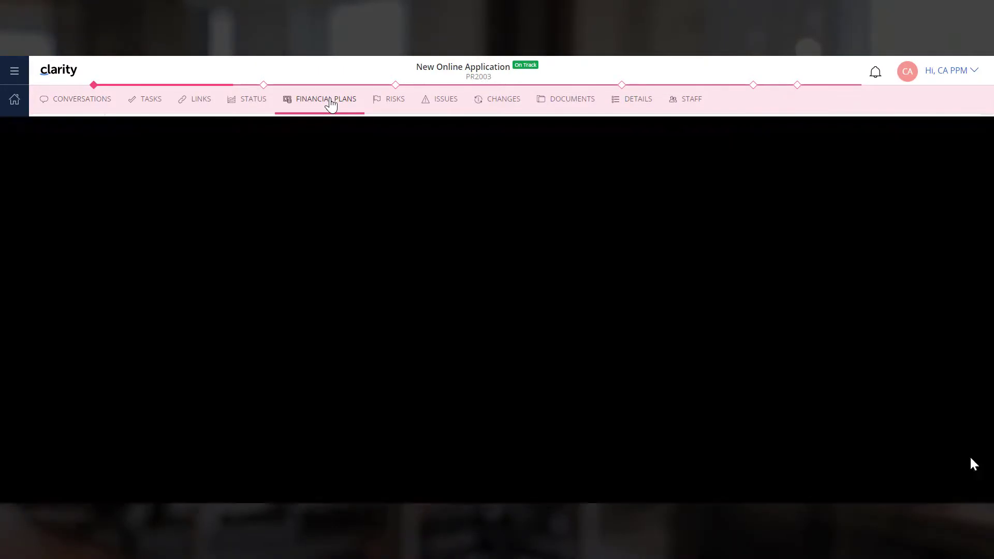